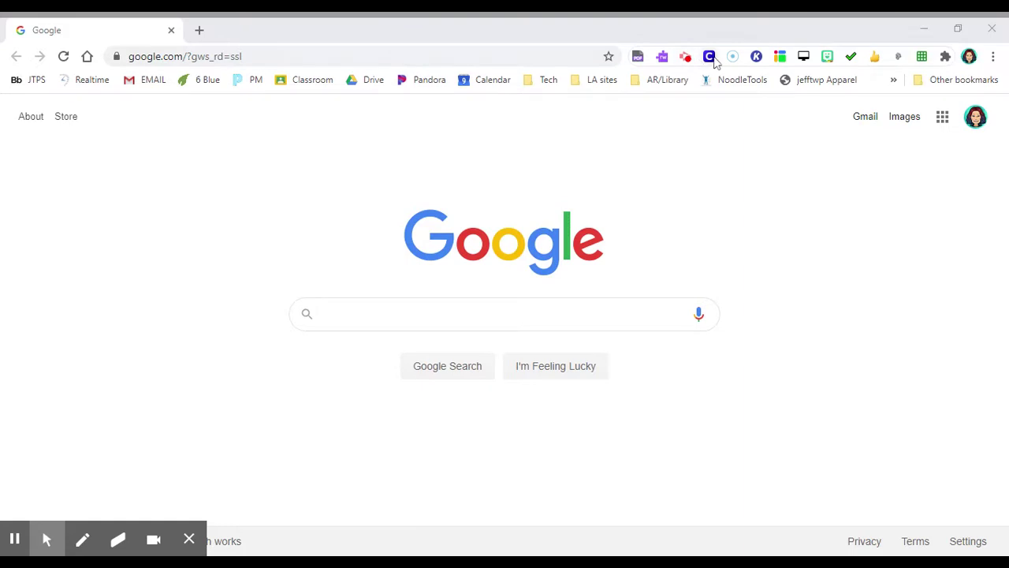
Go to test.linkit.com in Chrome to reach the LinkIt! Test Taker login page
{"action": "left_click", "coordinate": [185, 56]}
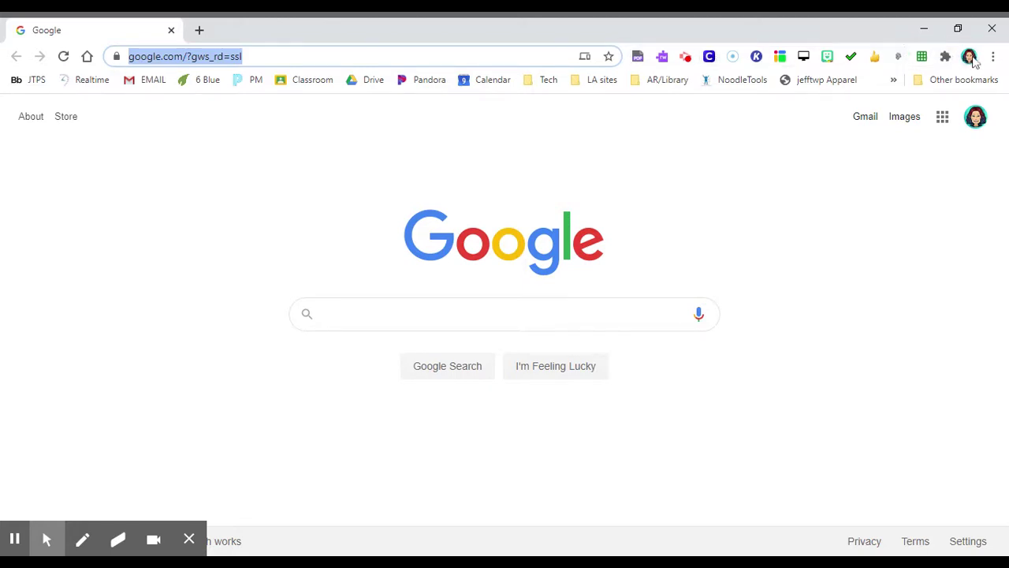
{"action": "left_click", "coordinate": [970, 60]}
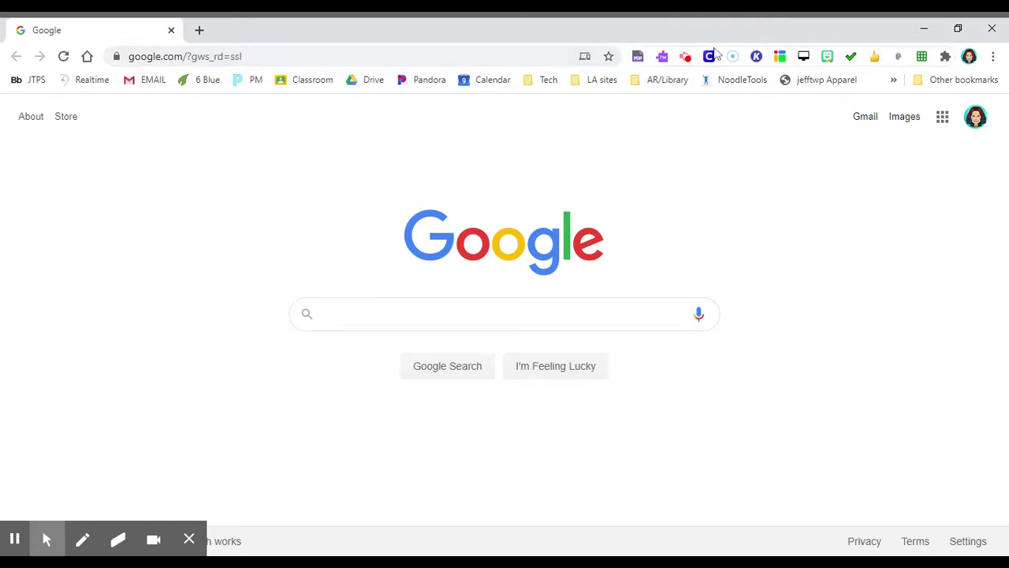
{"action": "left_click", "coordinate": [331, 57]}
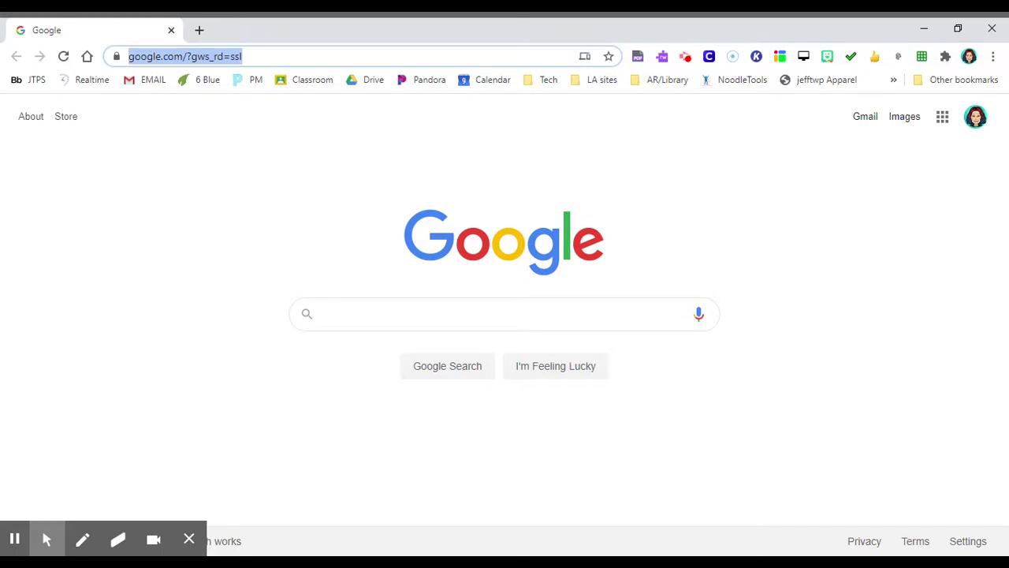
{"action": "type", "text": "test"}
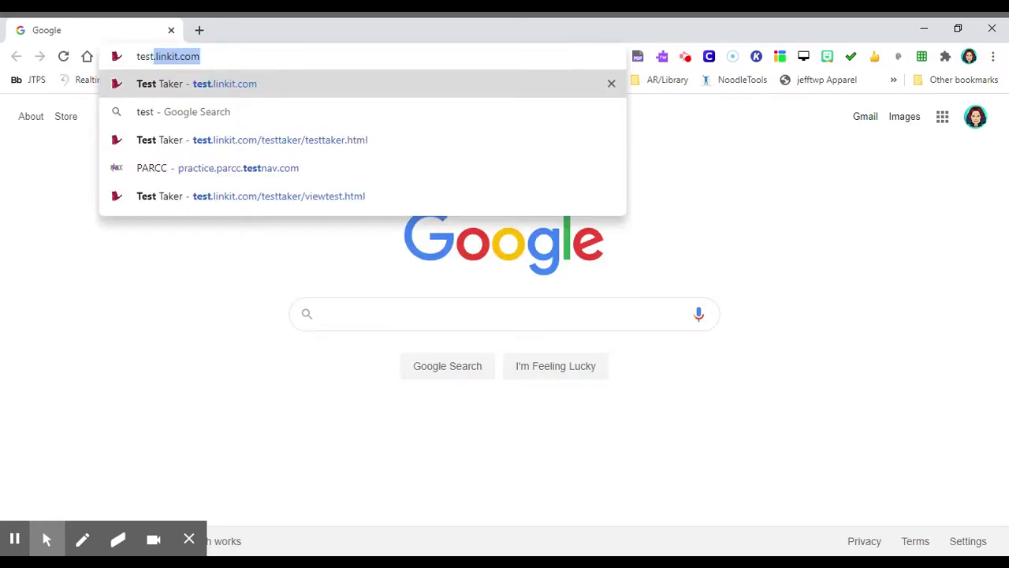
{"action": "type", "text": "."}
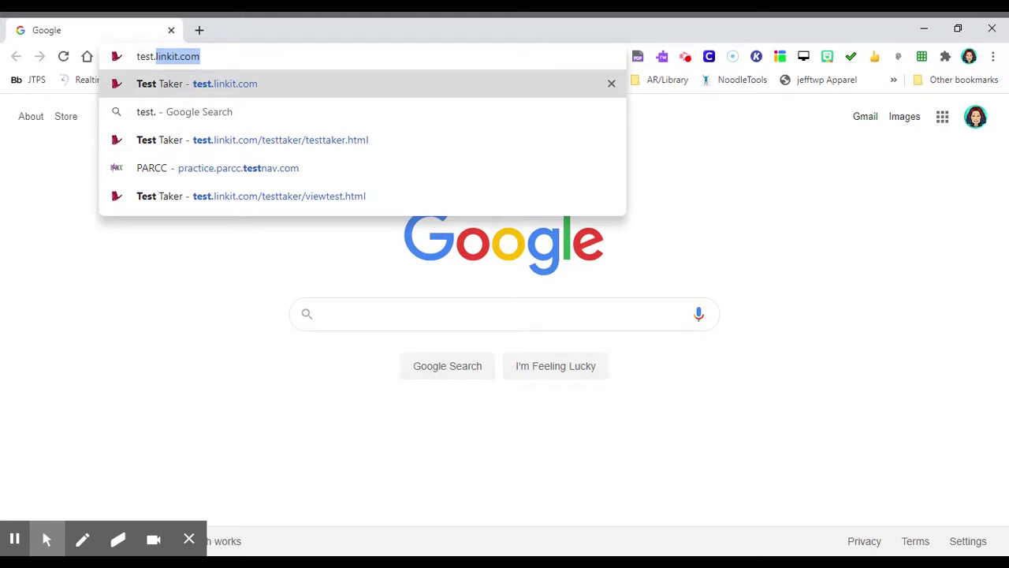
{"action": "key", "text": "Return"}
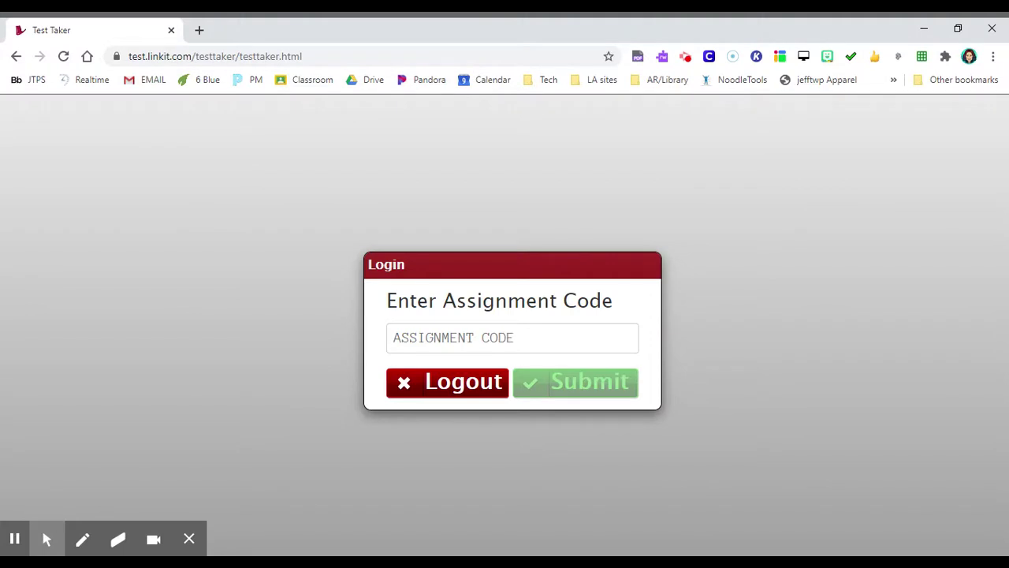
Enter the assignment code in the Assignment Code field and submit it
{"action": "left_click", "coordinate": [513, 339]}
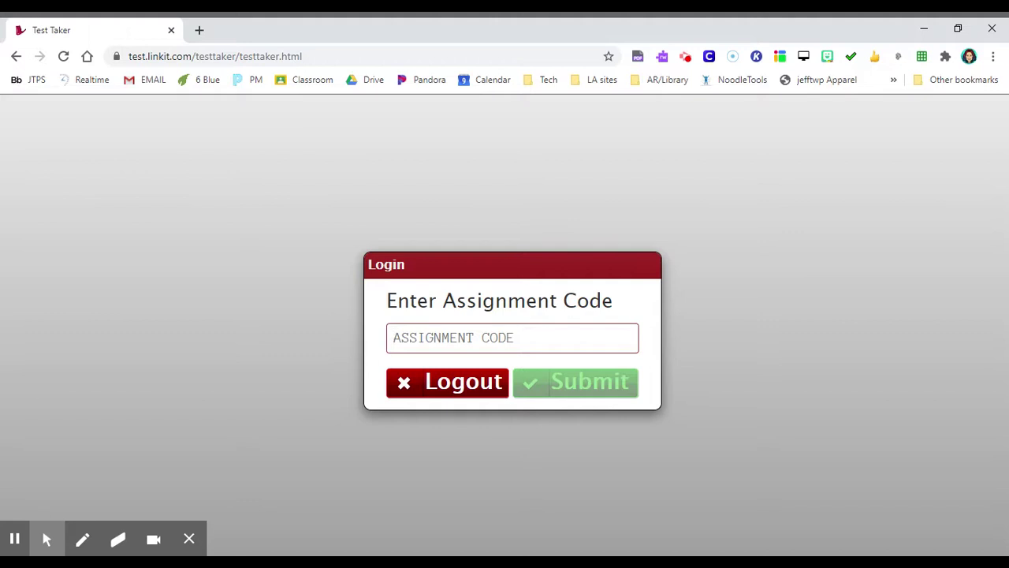
{"action": "type", "text": "0"}
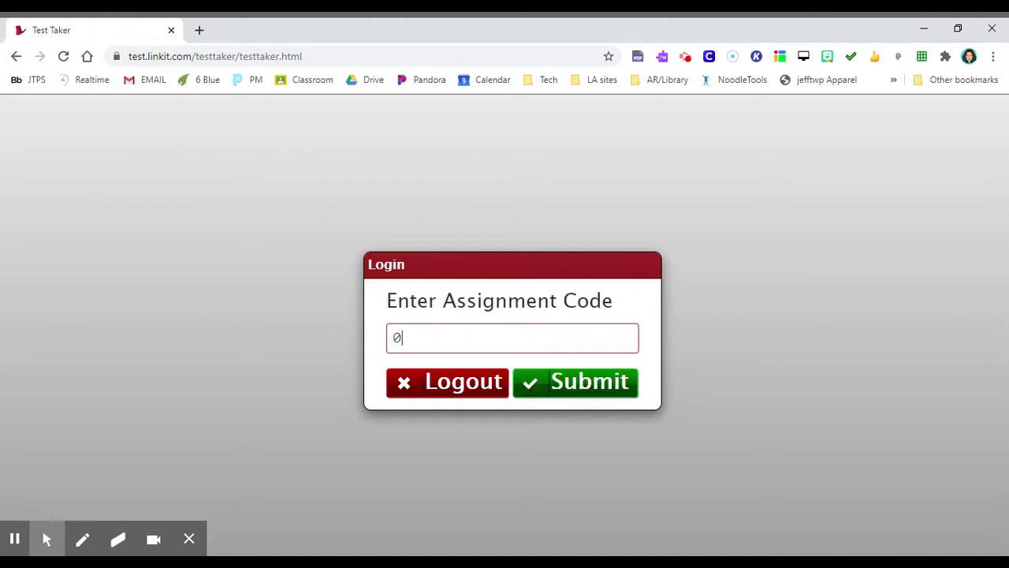
{"action": "type", "text": "01XVB99"}
{"action": "left_click", "coordinate": [591, 383]}
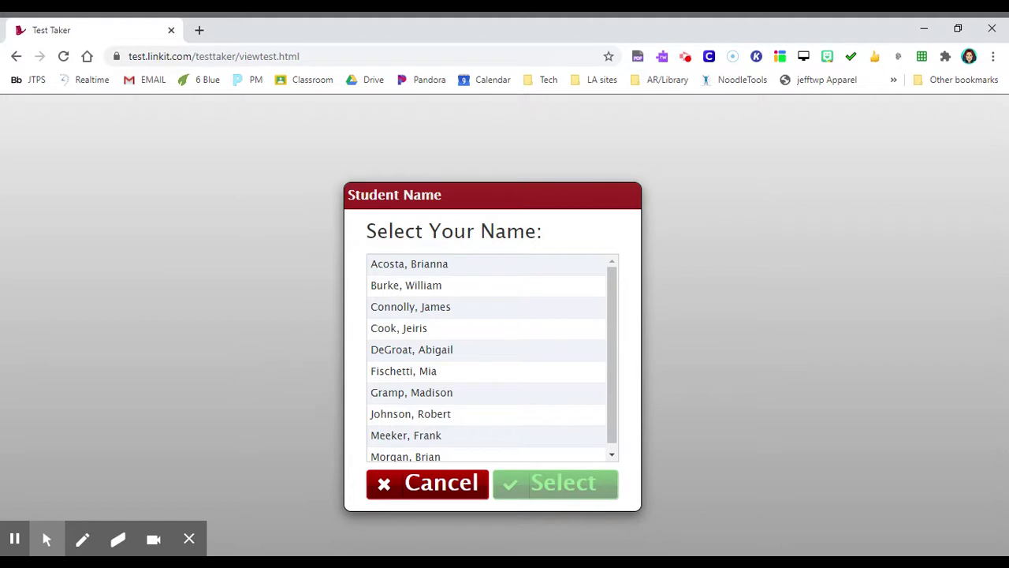
Scroll to the top of the name list and select the first student
{"action": "left_click", "coordinate": [608, 275]}
{"action": "left_click_drag", "start_coordinate": [608, 294], "coordinate": [615, 392]}
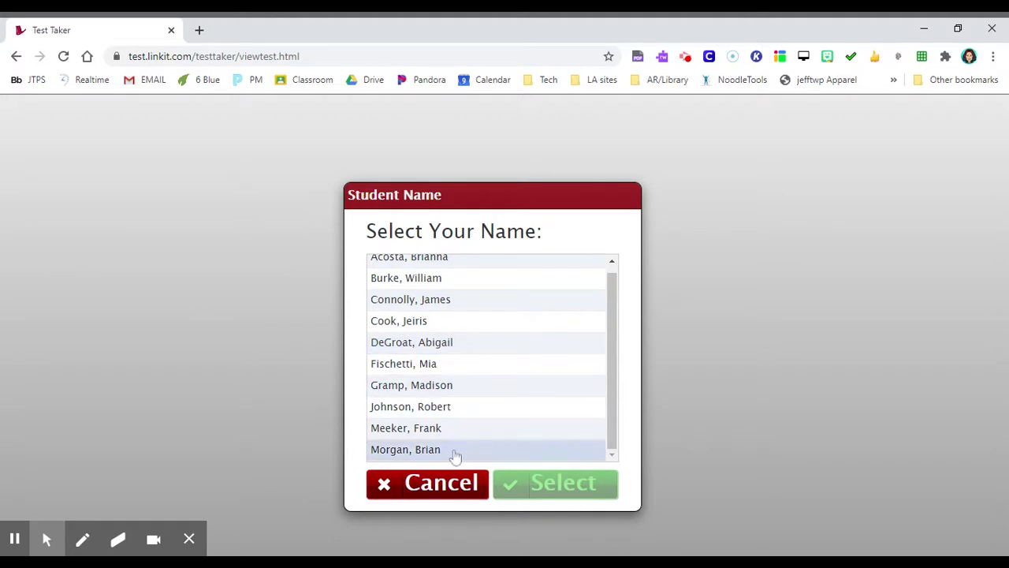
{"action": "left_click", "coordinate": [618, 294]}
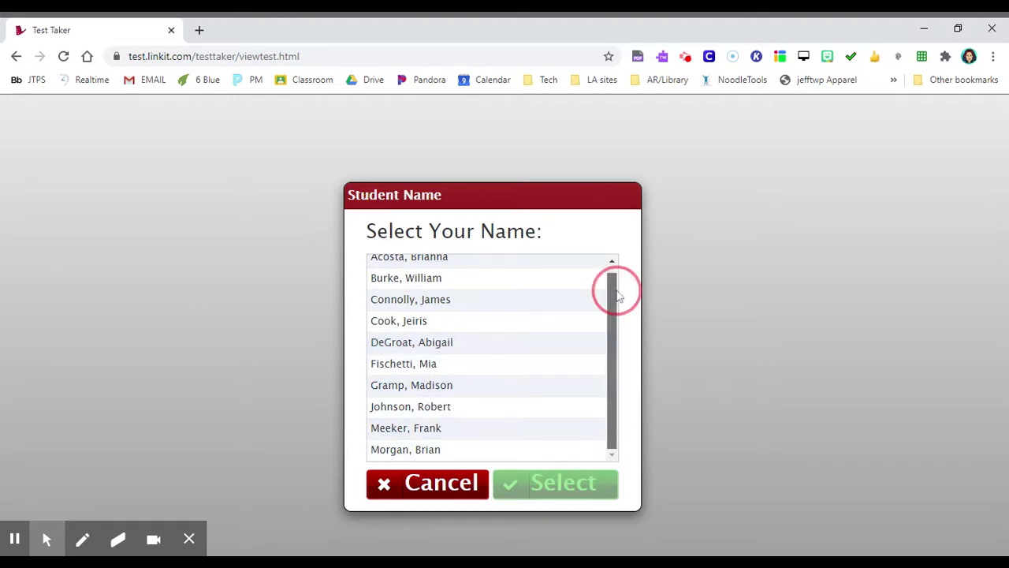
{"action": "left_click_drag", "start_coordinate": [618, 294], "coordinate": [617, 273]}
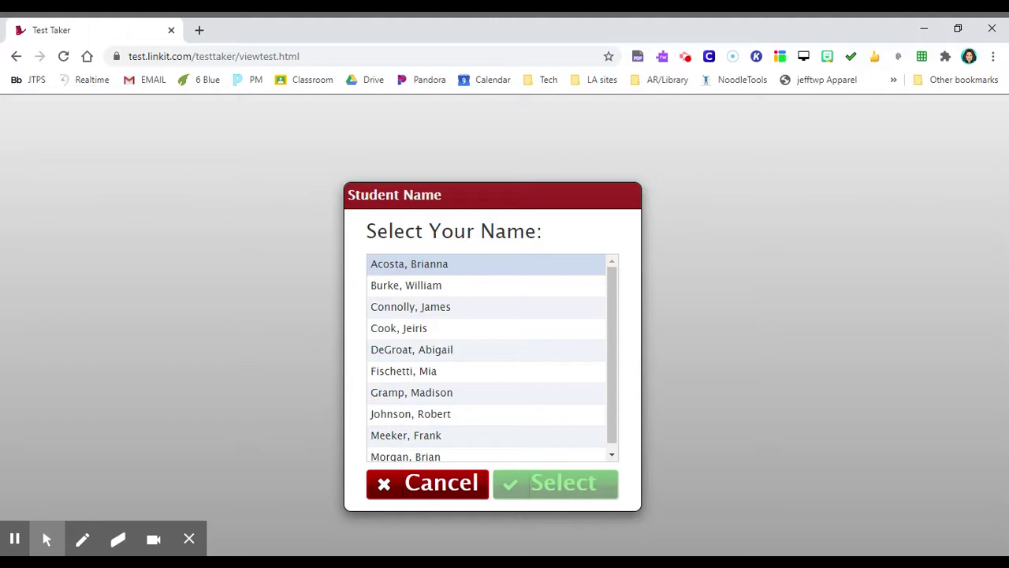
{"action": "left_click", "coordinate": [398, 272]}
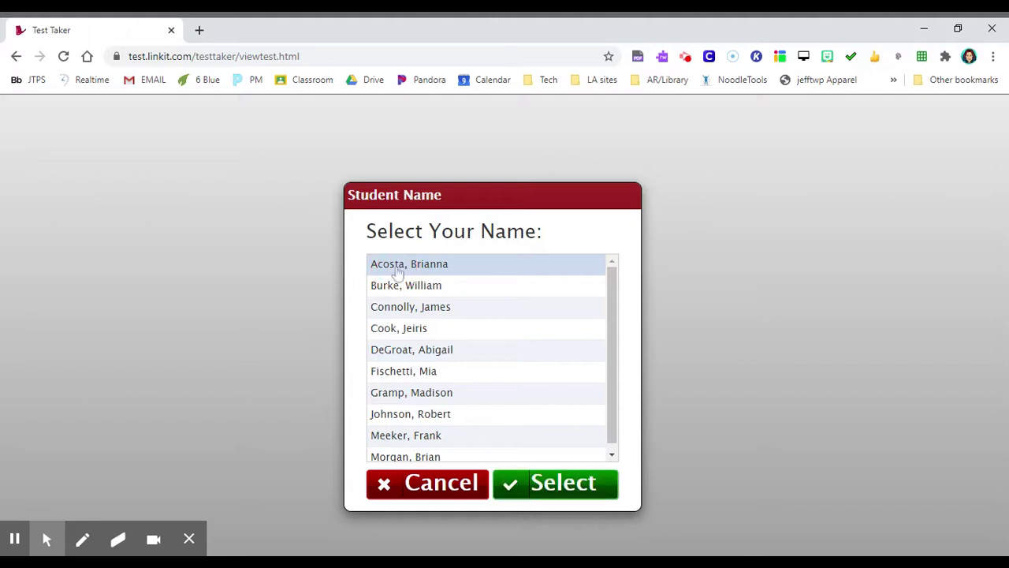
{"action": "left_click", "coordinate": [561, 496]}
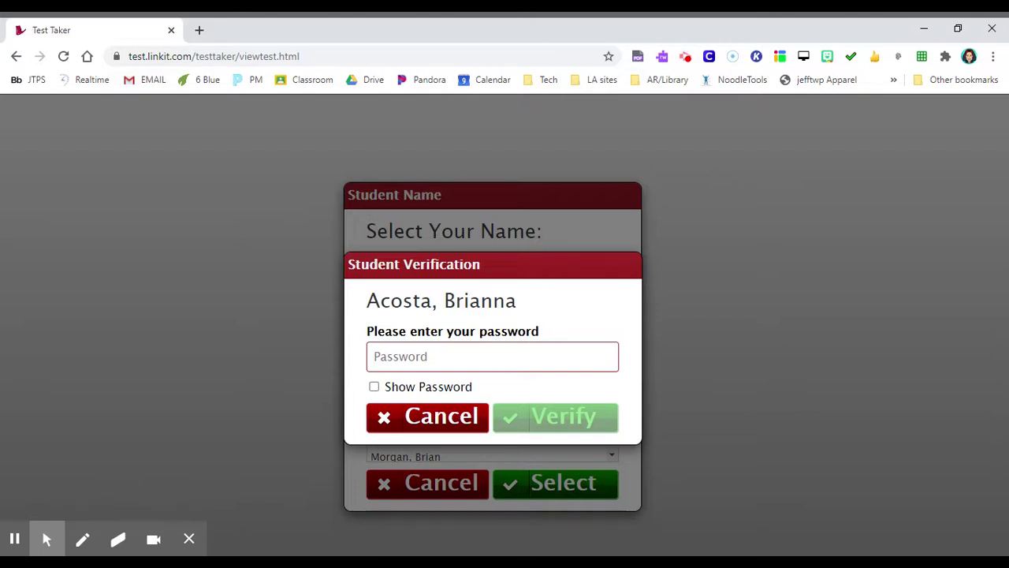
Enter the student's six-digit password and verify it
{"action": "type", "text": "12"}
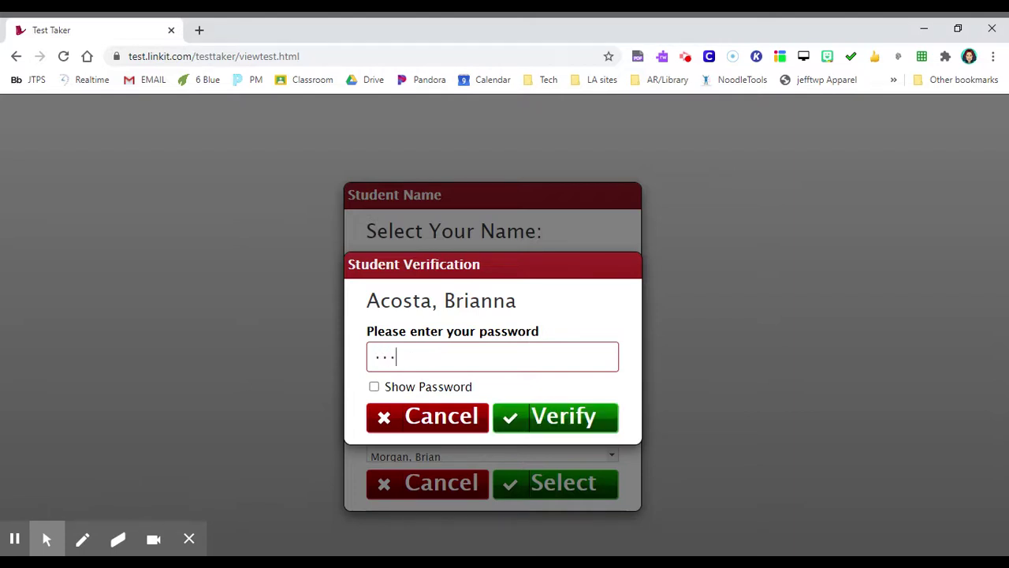
{"action": "type", "text": "3456"}
{"action": "left_click", "coordinate": [563, 421]}
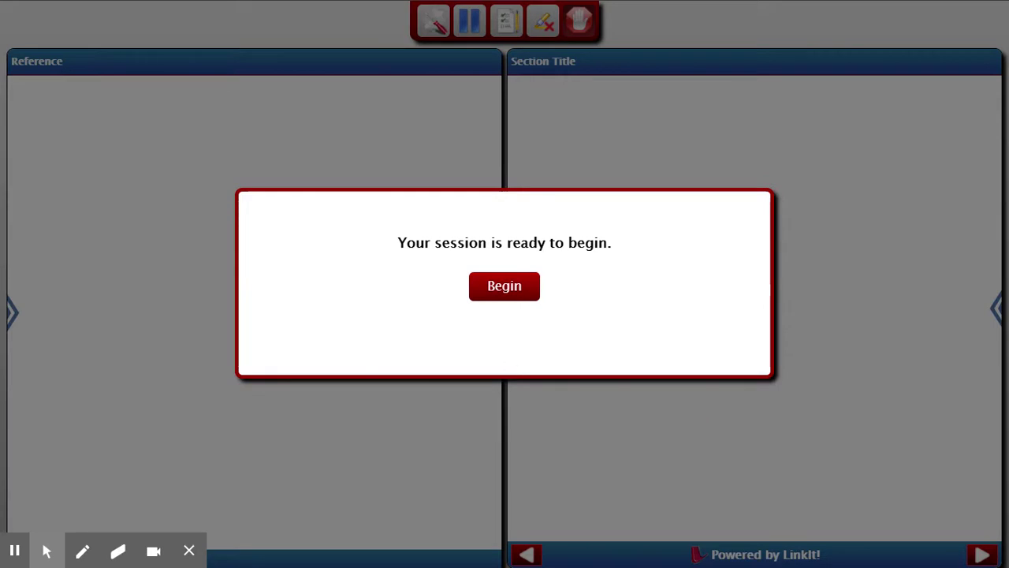
Begin the test session from the session-ready dialog
{"action": "left_click", "coordinate": [497, 292]}
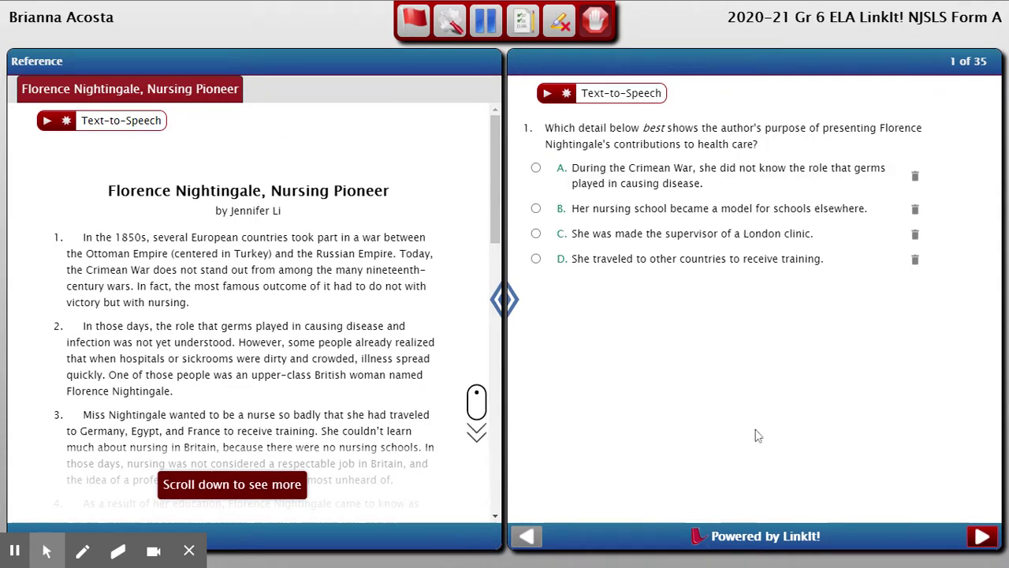
Widen the passage panel slightly, then start and pause Text-to-Speech for the passage
{"action": "mouse_move", "coordinate": [498, 300]}
{"action": "left_mouse_down"}
{"action": "mouse_move", "coordinate": [420, 306]}
{"action": "mouse_move", "coordinate": [512, 278]}
{"action": "mouse_move", "coordinate": [667, 277]}
{"action": "mouse_move", "coordinate": [681, 287]}
{"action": "mouse_move", "coordinate": [507, 296]}
{"action": "left_mouse_up"}
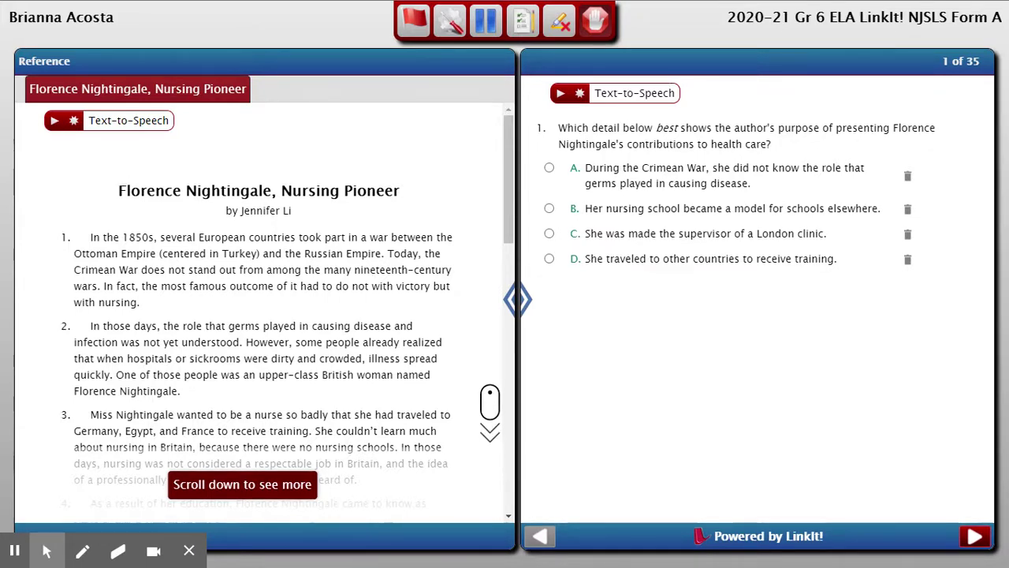
{"action": "left_click_drag", "start_coordinate": [125, 190], "coordinate": [156, 191]}
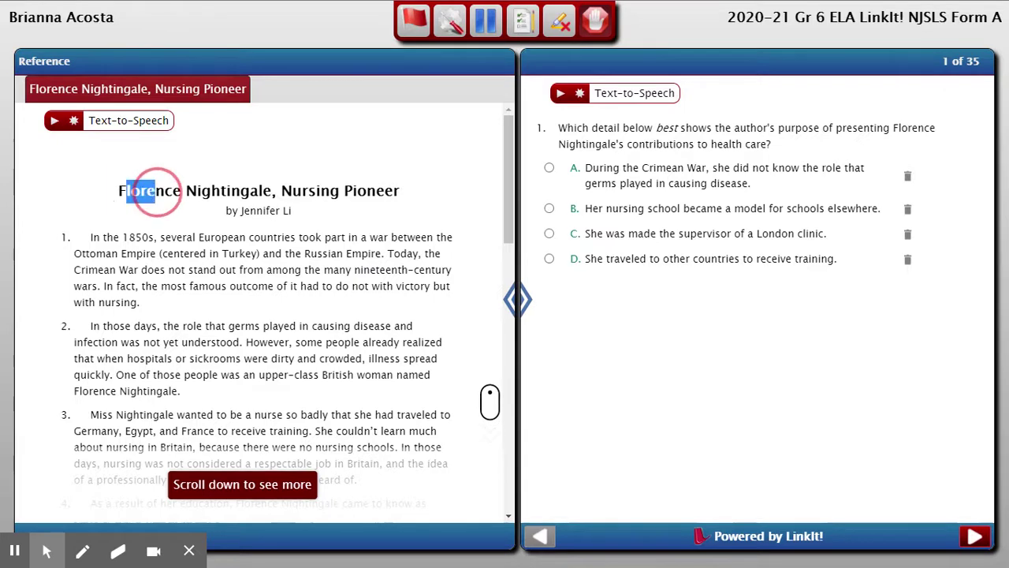
{"action": "left_click", "coordinate": [54, 122]}
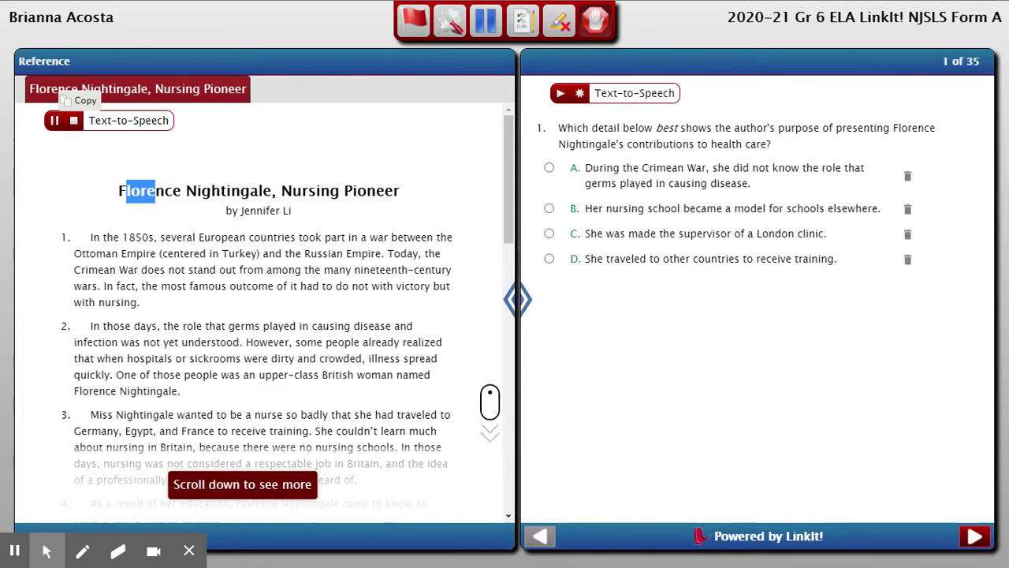
{"action": "left_click", "coordinate": [53, 121]}
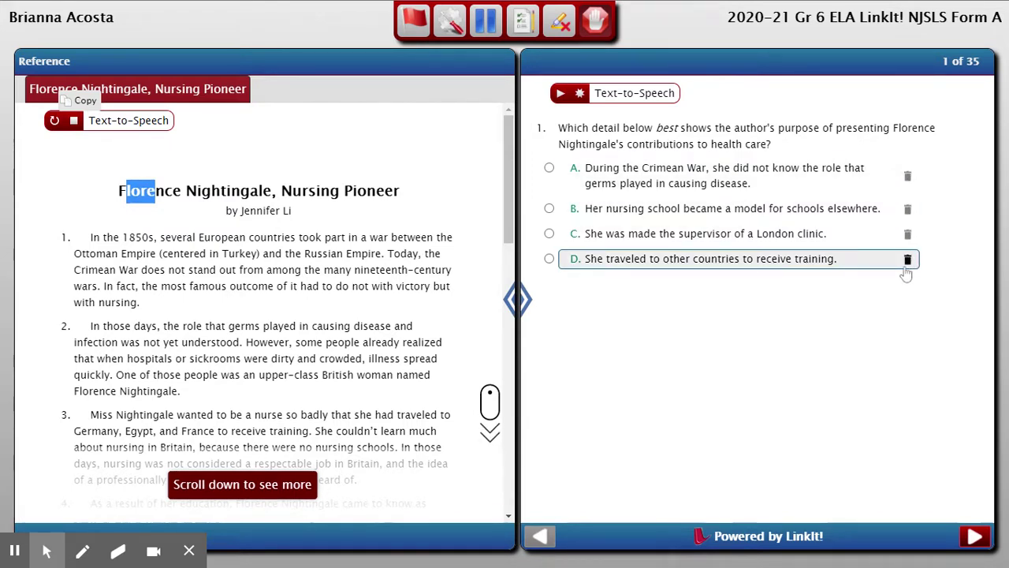
{"action": "left_click", "coordinate": [908, 179]}
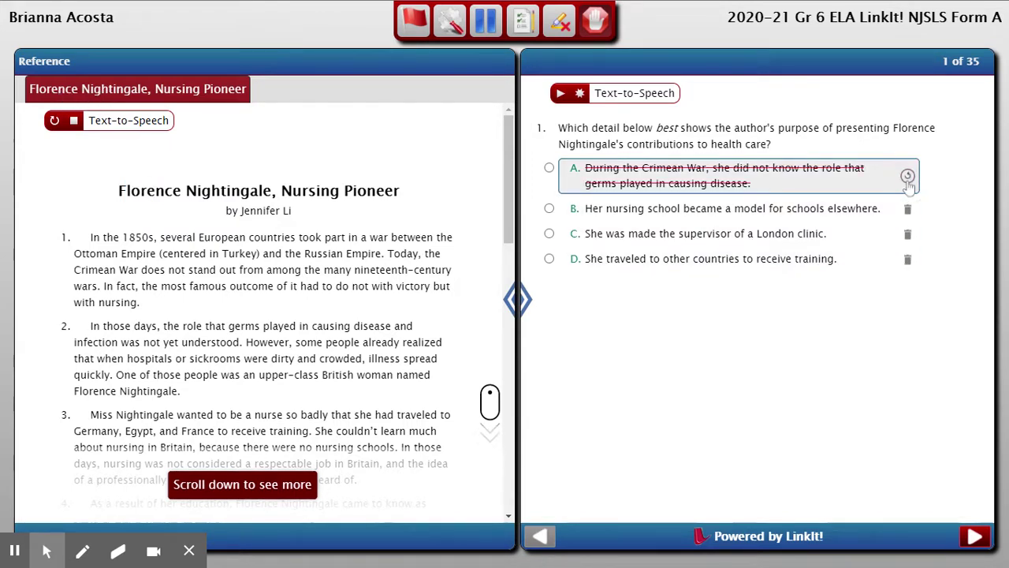
{"action": "left_click", "coordinate": [907, 209]}
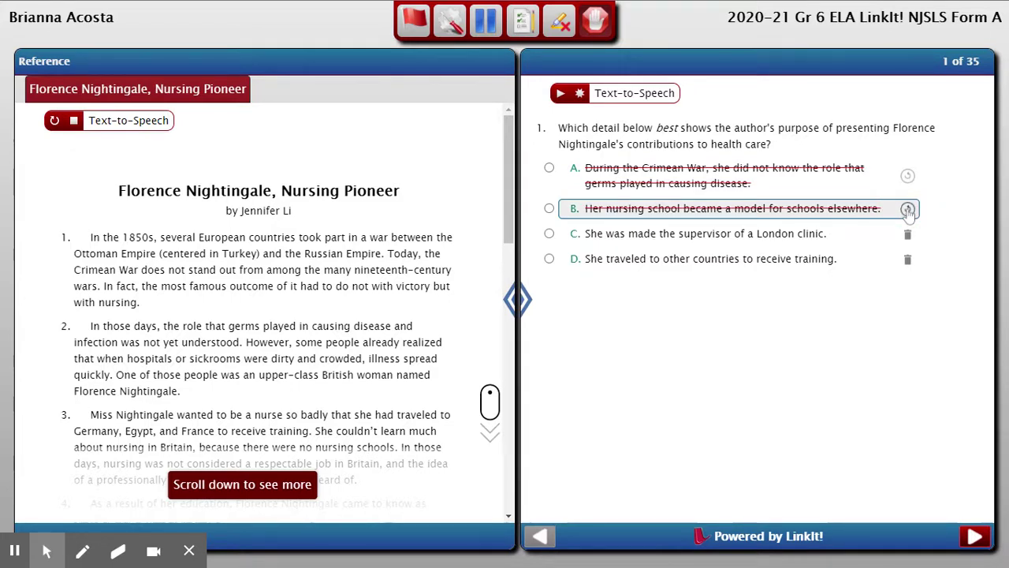
{"action": "left_click", "coordinate": [908, 209]}
{"action": "left_click", "coordinate": [908, 175]}
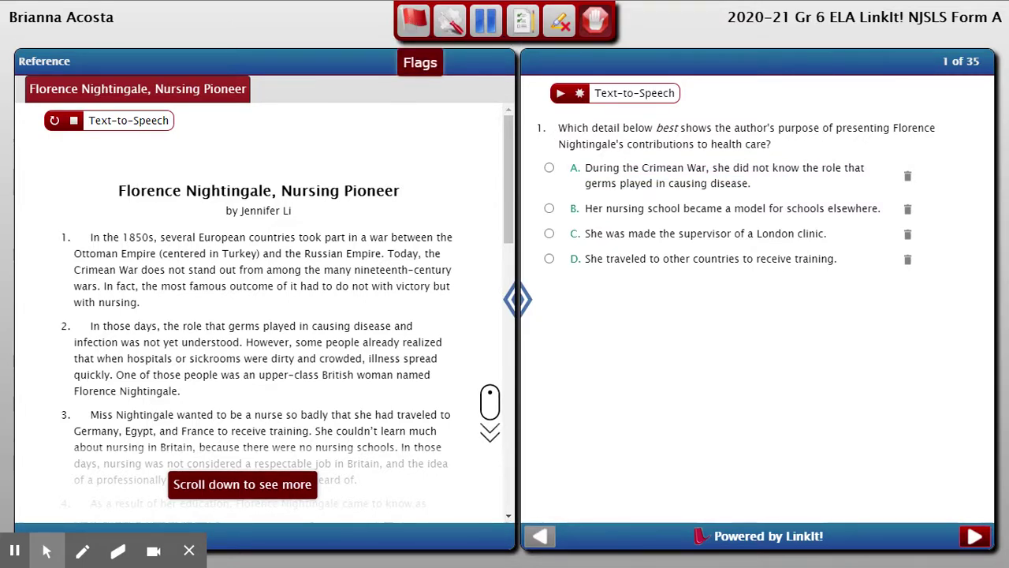
Flag question 1 for review and return to it from the question list
{"action": "left_click", "coordinate": [412, 20]}
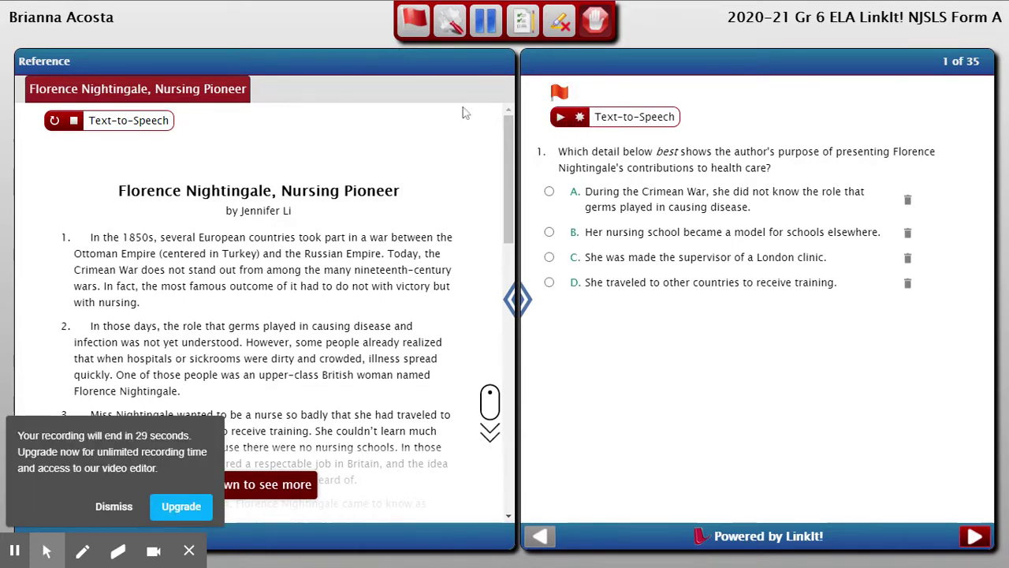
{"action": "left_click", "coordinate": [454, 30]}
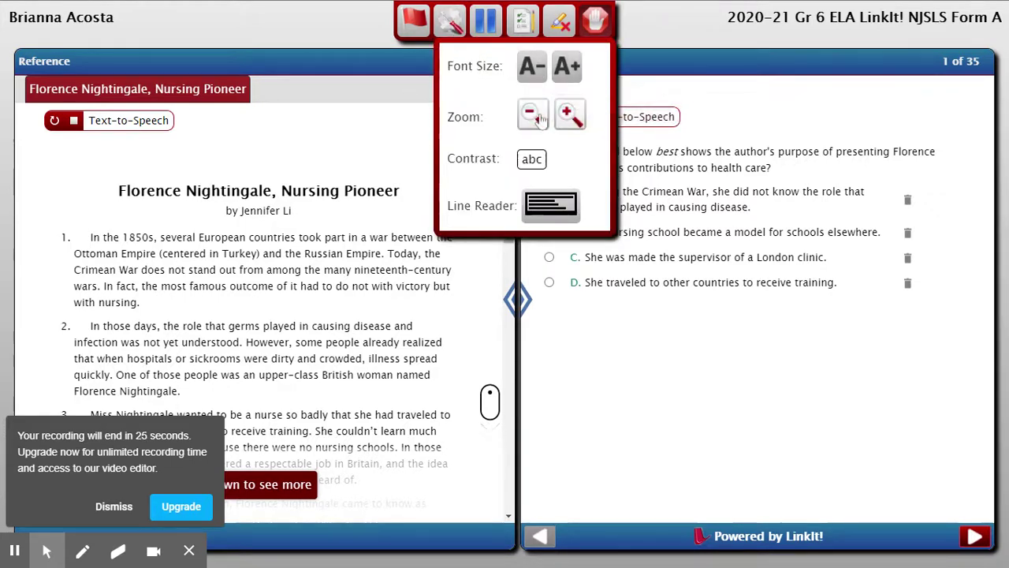
{"action": "left_click", "coordinate": [488, 24]}
{"action": "left_click", "coordinate": [524, 23]}
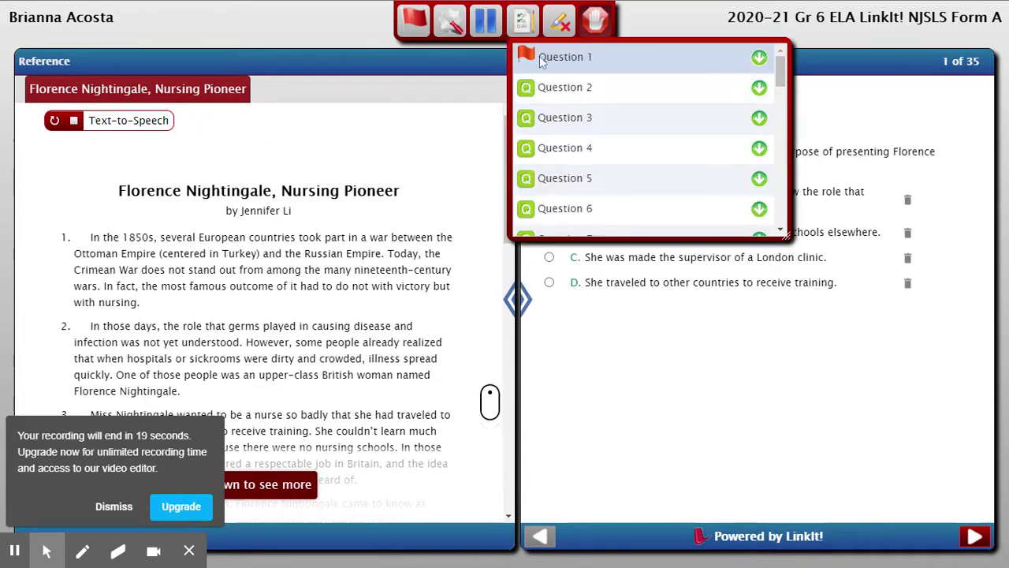
{"action": "left_click", "coordinate": [529, 60]}
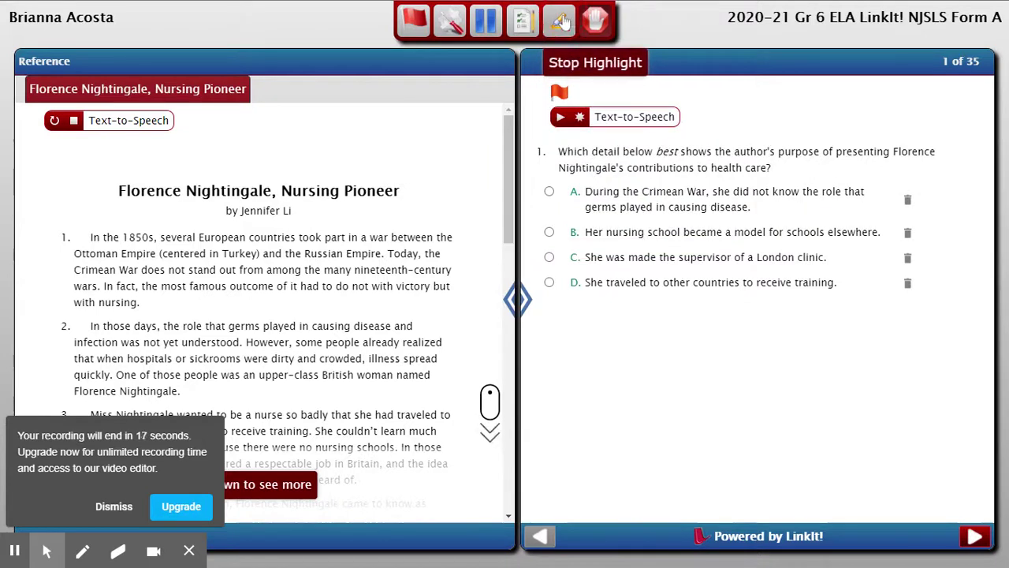
Highlight 'the Russian Empire' in paragraph 1, then attempt to submit the session
{"action": "left_click", "coordinate": [557, 28]}
{"action": "left_click_drag", "start_coordinate": [275, 253], "coordinate": [383, 254]}
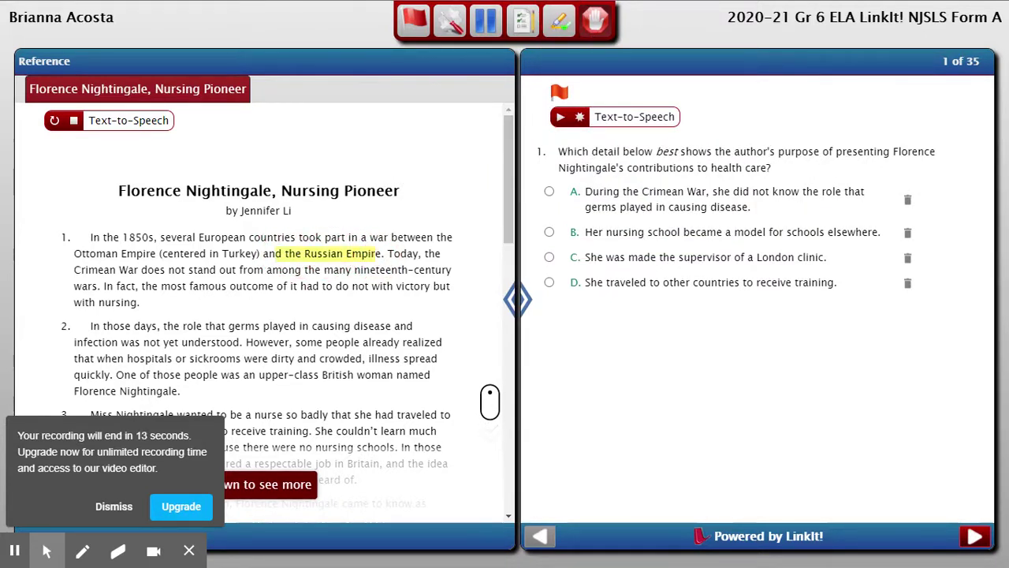
{"action": "left_click", "coordinate": [593, 22]}
{"action": "left_click", "coordinate": [593, 32]}
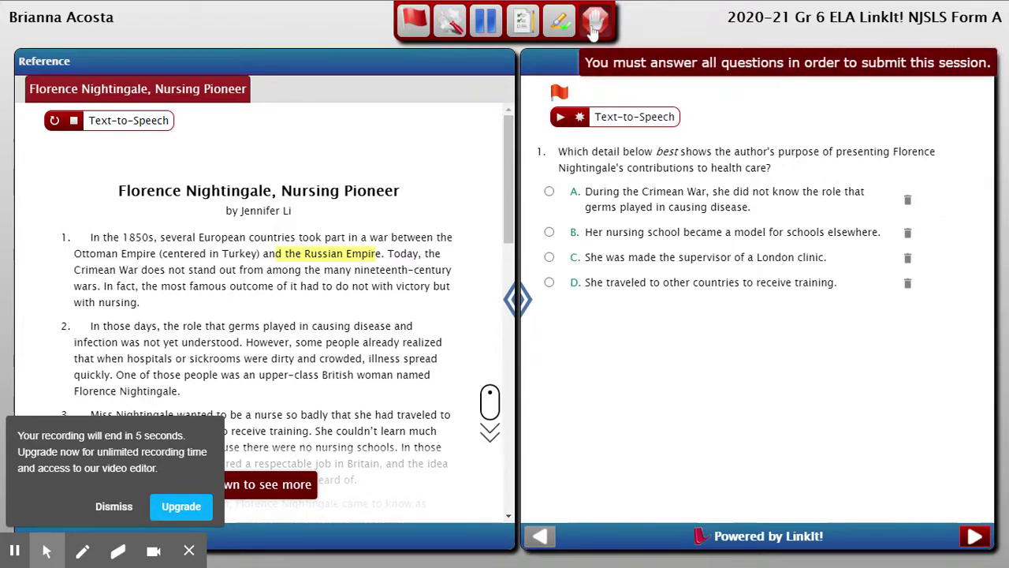